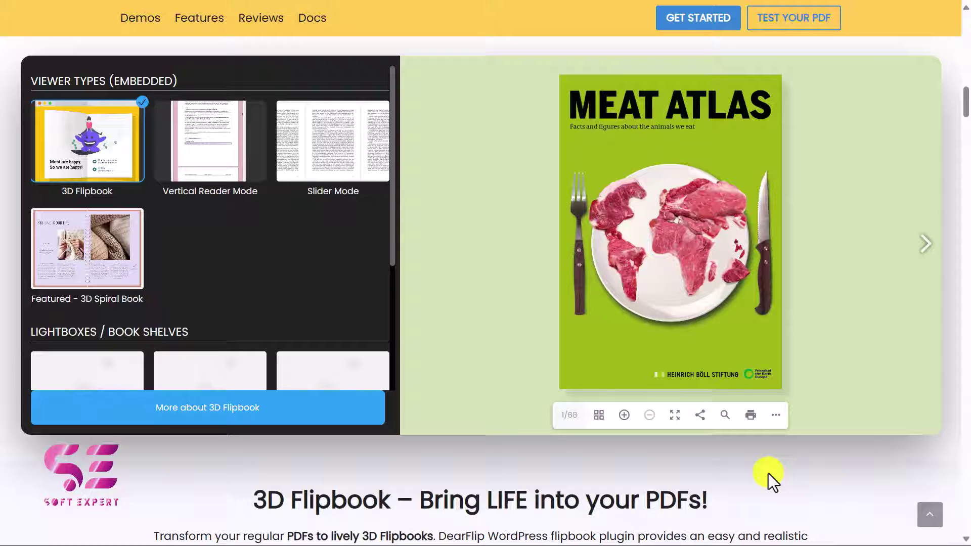
# - Flip the Meat Atlas demo flipbook forward past the contents to the Introduction spread
pyautogui.click(924, 247)
pyautogui.click(924, 247)
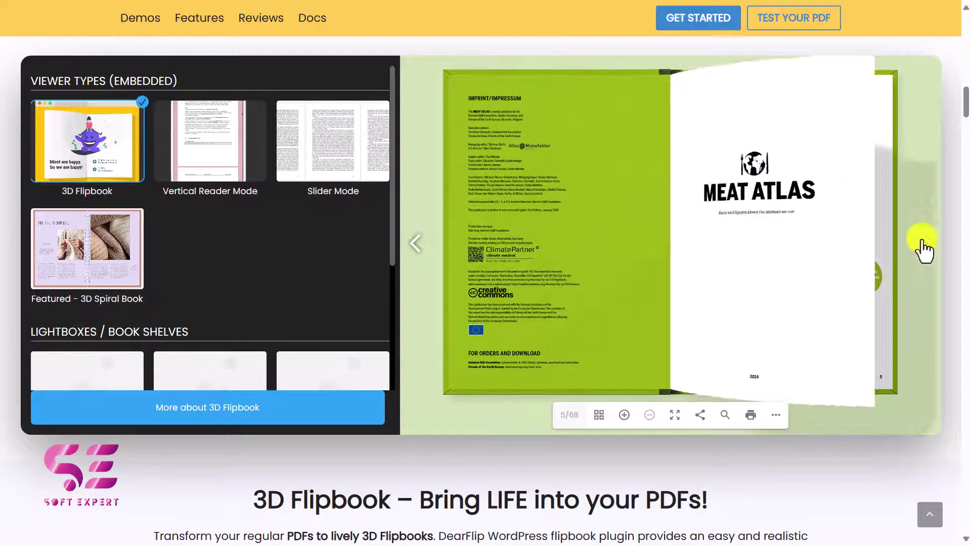
pyautogui.click(924, 246)
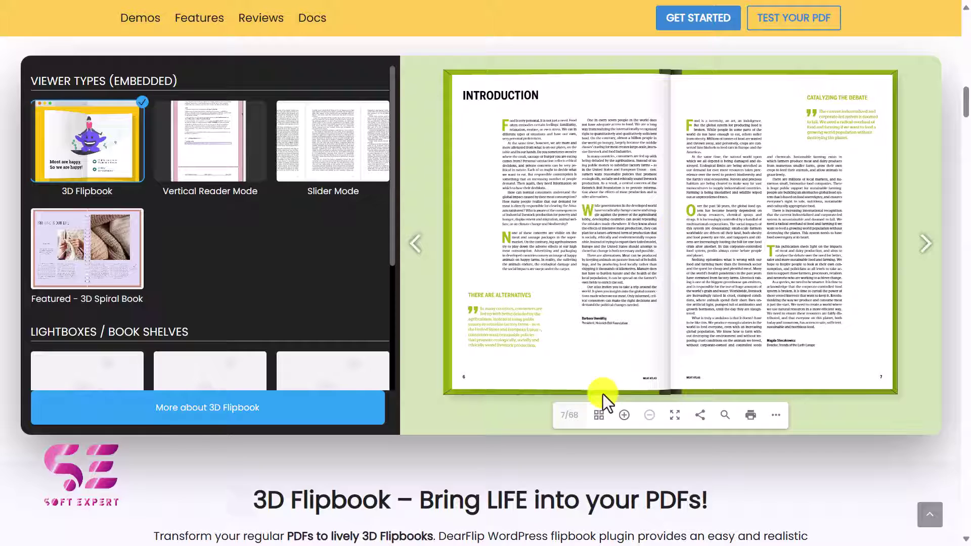
# - Show the page thumbnails panel, jump to page 9, then zoom in and back out to fit
pyautogui.click(599, 415)
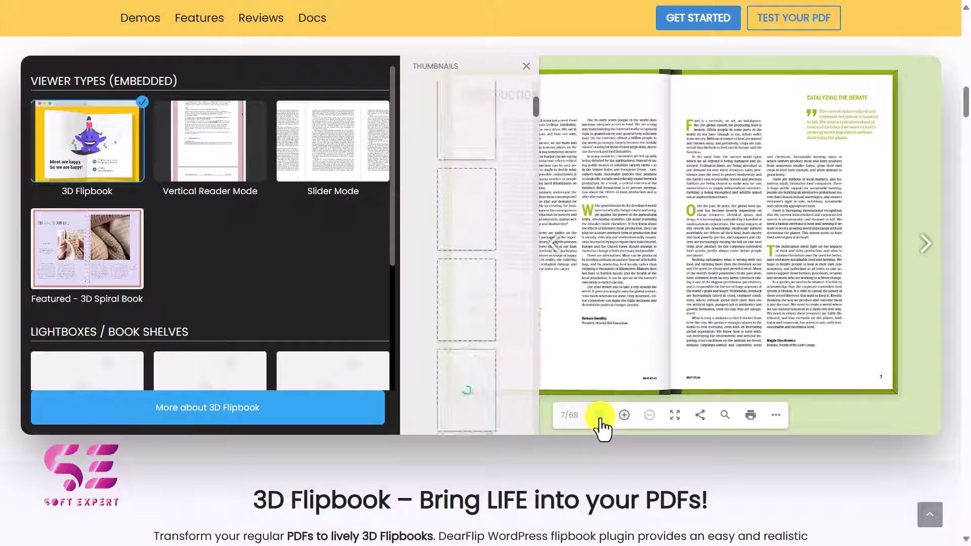
pyautogui.click(471, 233)
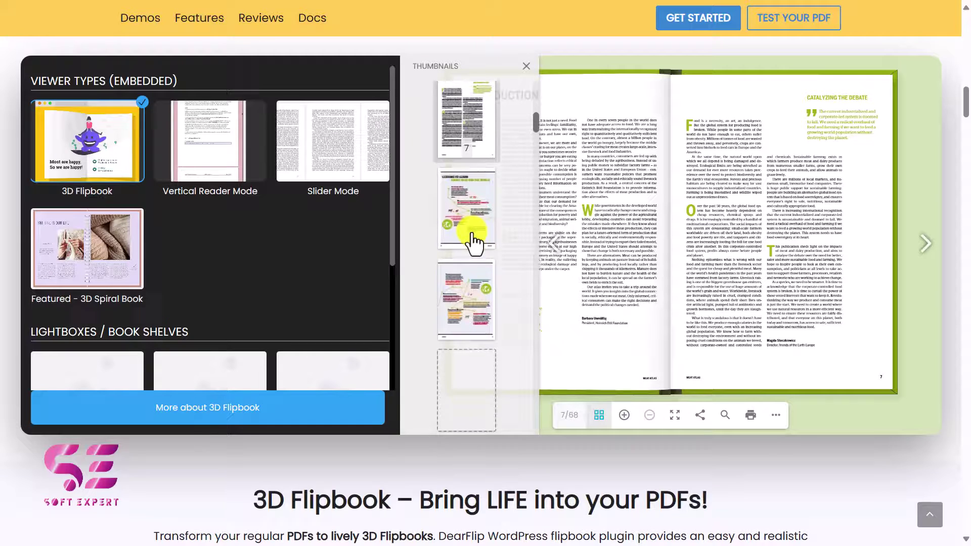
pyautogui.click(463, 280)
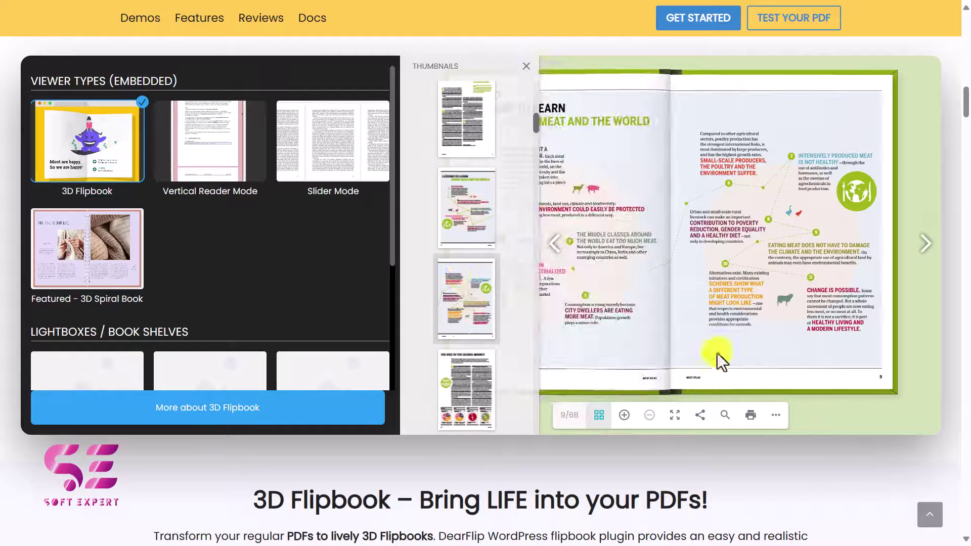
pyautogui.click(623, 417)
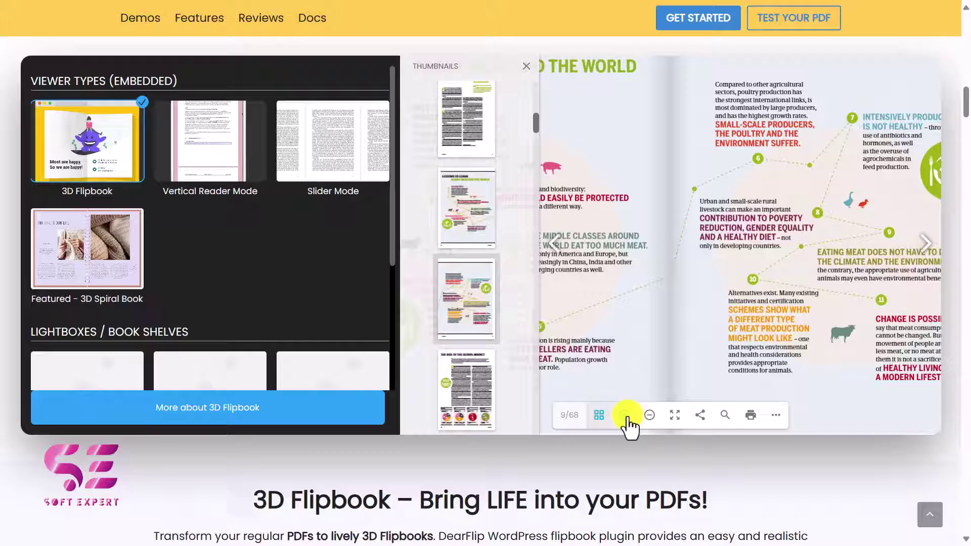
pyautogui.click(649, 417)
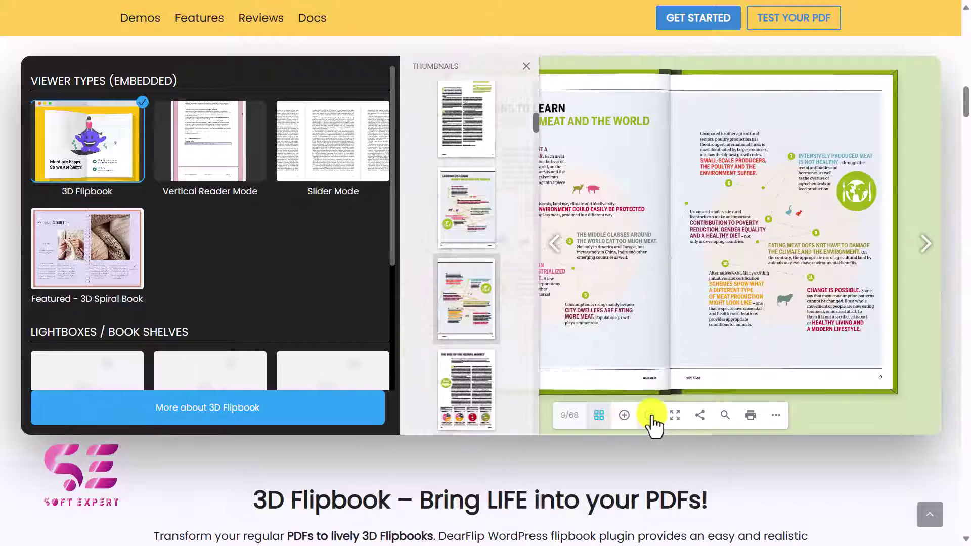
# - View the flipbook full screen at pages 12–13 and switch to single-page mode
pyautogui.click(678, 417)
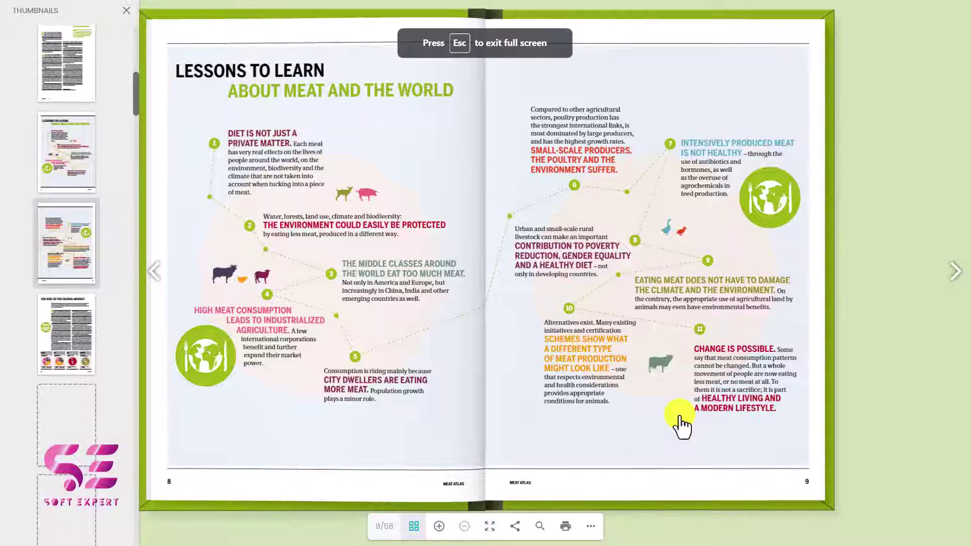
pyautogui.click(953, 270)
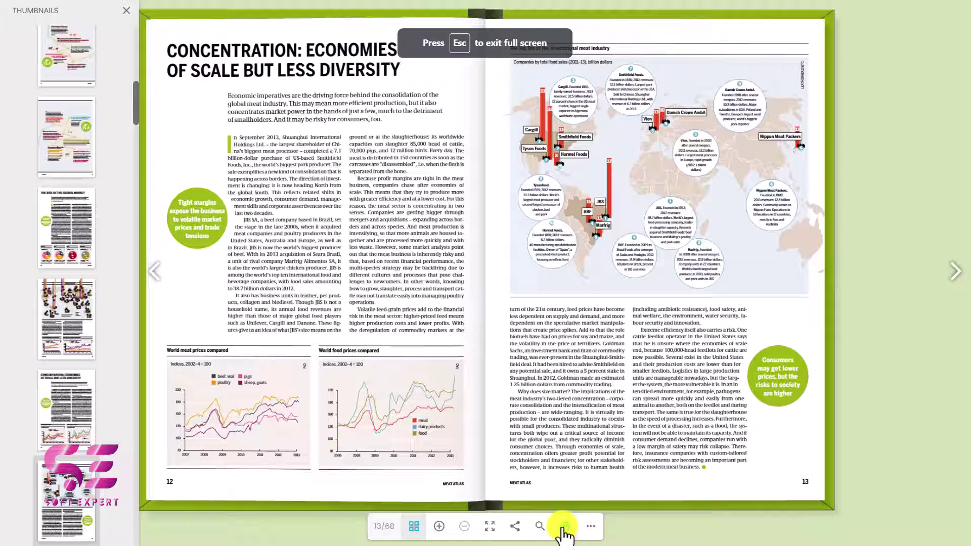
pyautogui.click(590, 531)
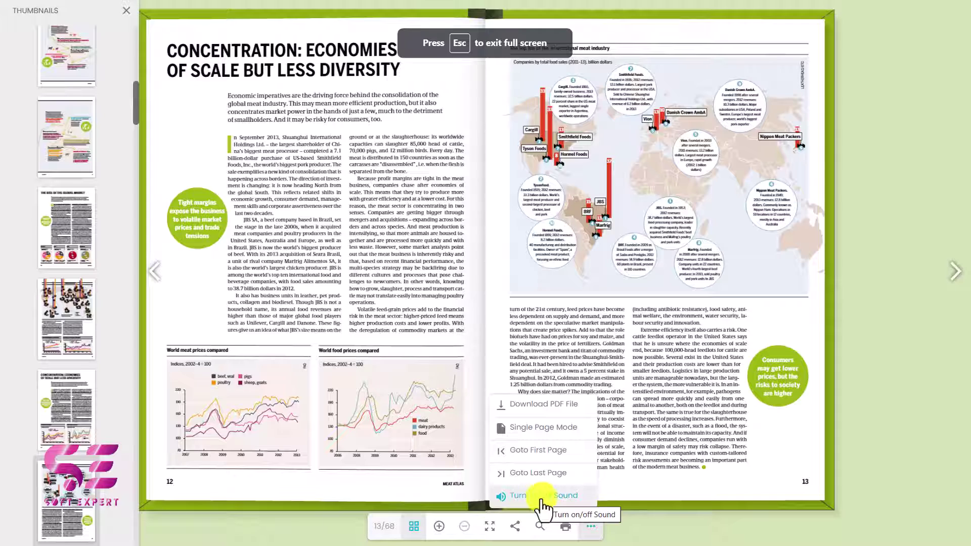
pyautogui.click(520, 429)
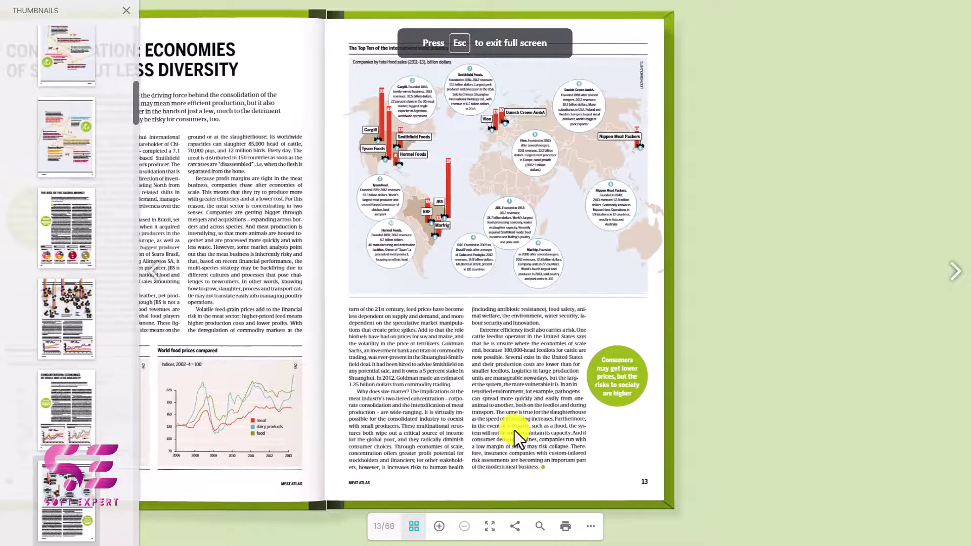
# - Return to two-page spreads, flip to pages 14–15 and leave full screen
pyautogui.click(591, 526)
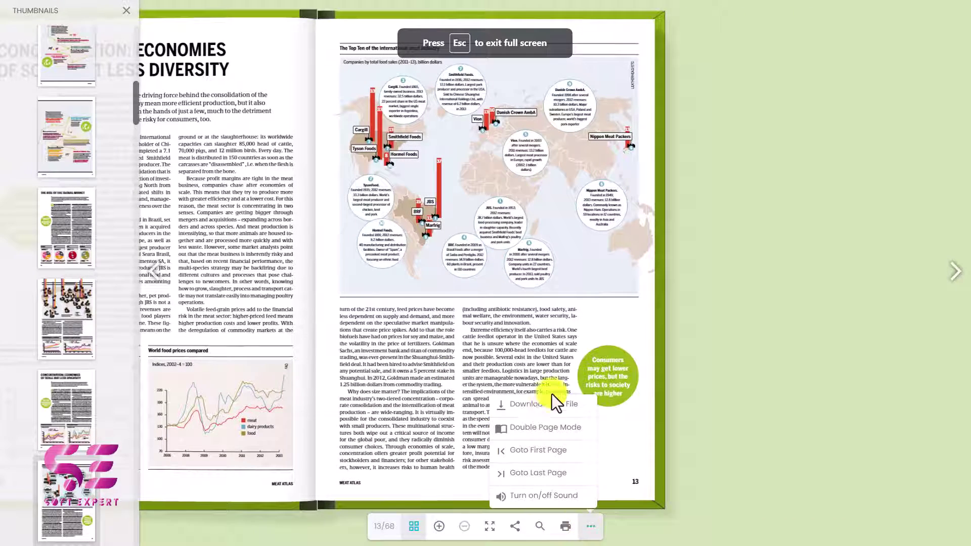
pyautogui.click(529, 429)
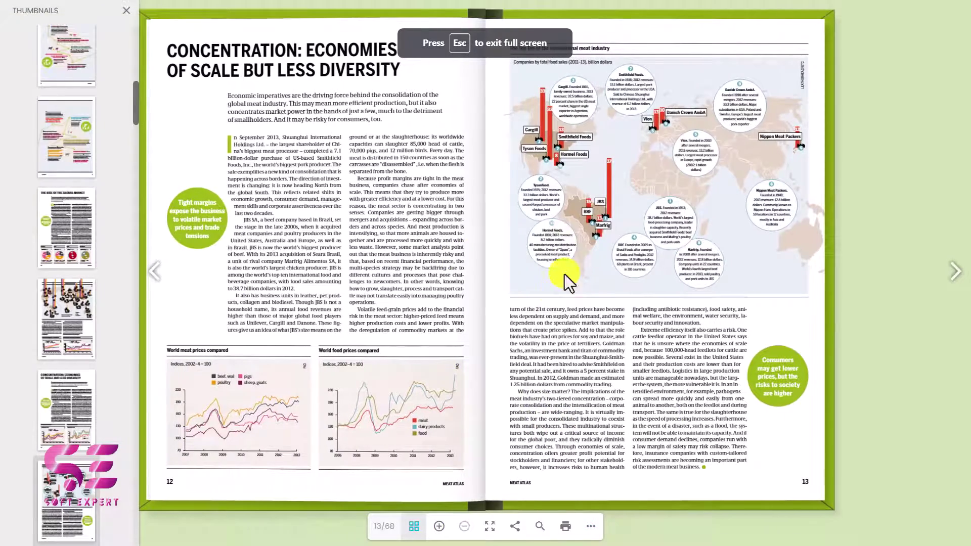
pyautogui.click(960, 280)
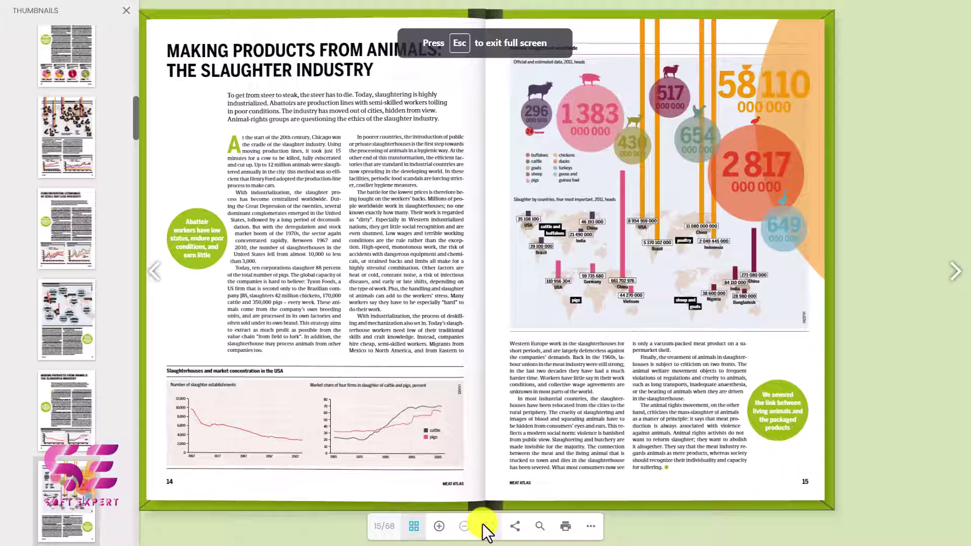
pyautogui.click(490, 526)
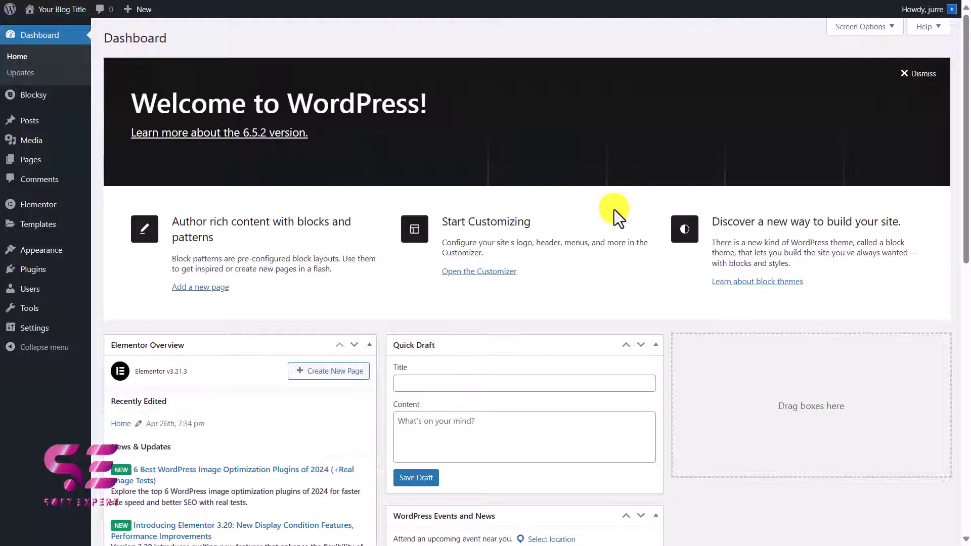
pyautogui.moveTo(31, 270)
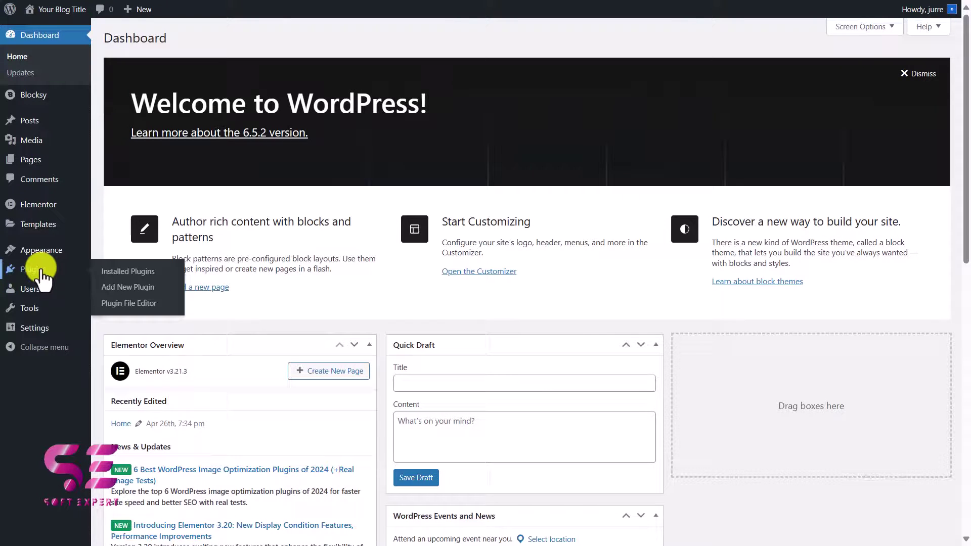
# - Install the DearFlip PDF Flipbook plugin from Add New Plugin
pyautogui.click(108, 290)
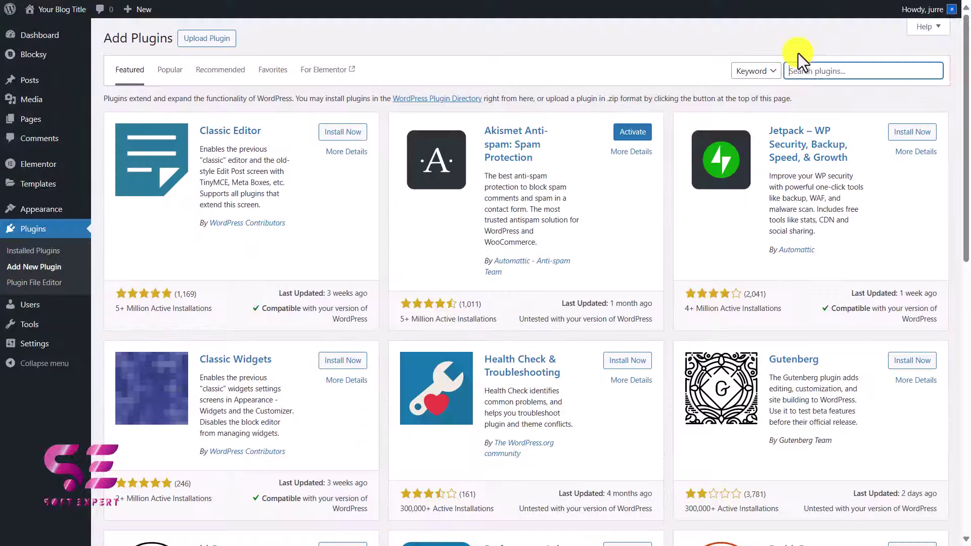
pyautogui.write('PDF Flipbook')
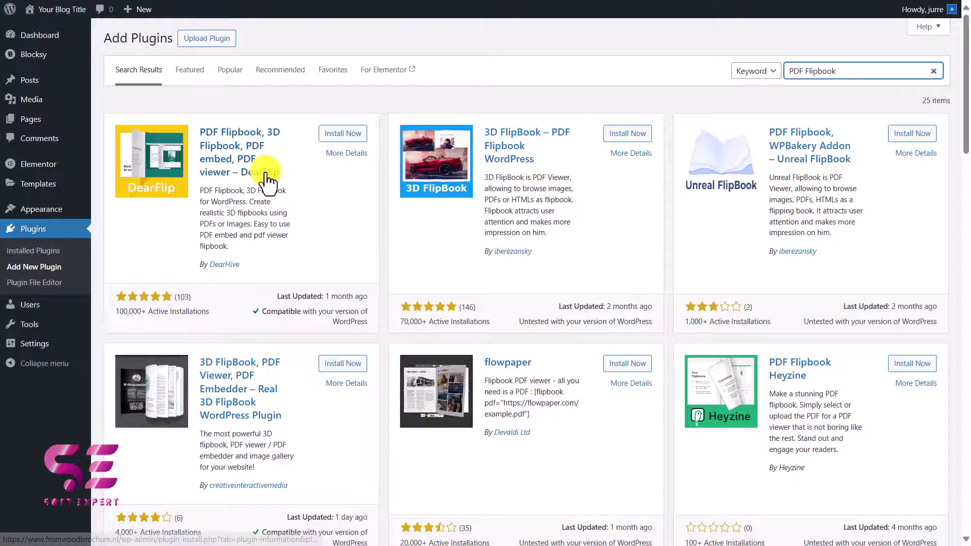
pyautogui.click(338, 138)
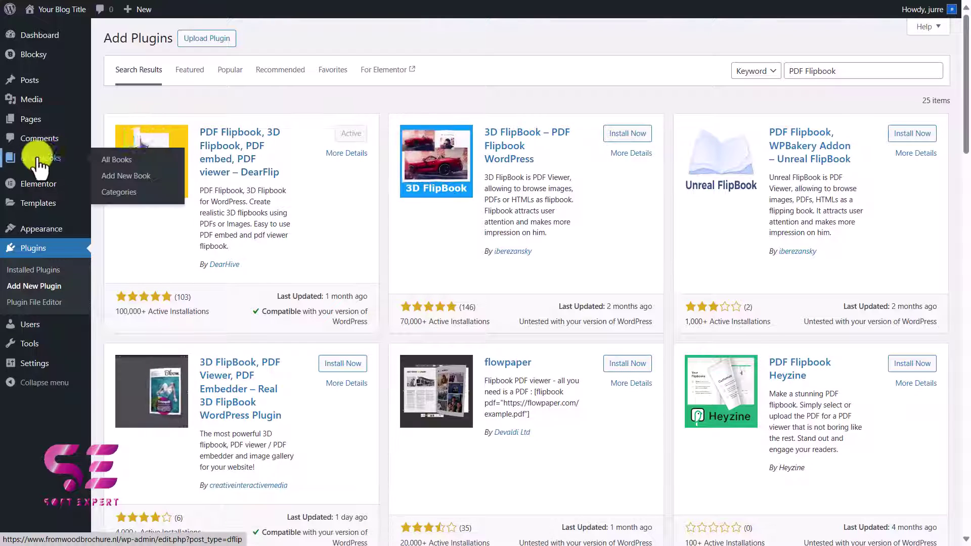
pyautogui.moveTo(42, 157)
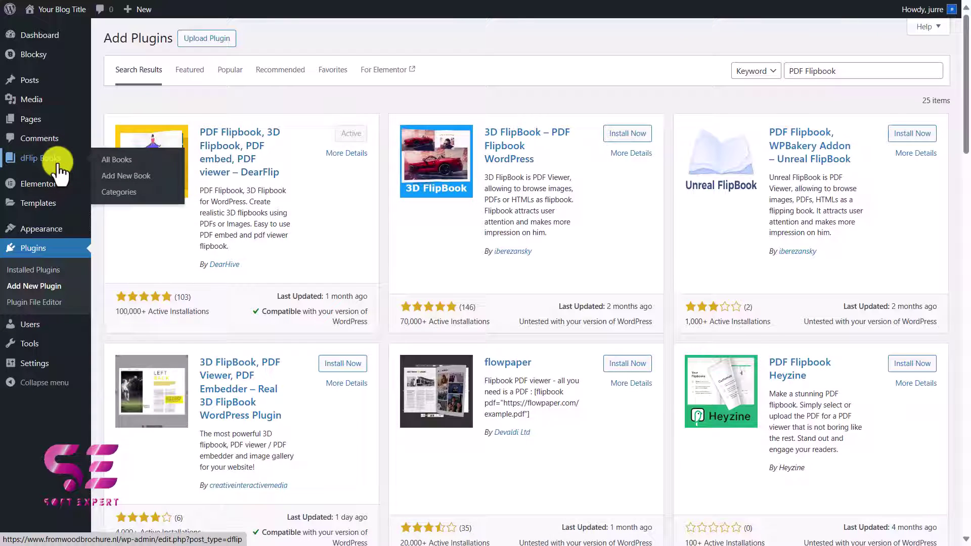
# - Create a new dFlip book titled Book 1 with PDF File kept as its source type
pyautogui.click(94, 152)
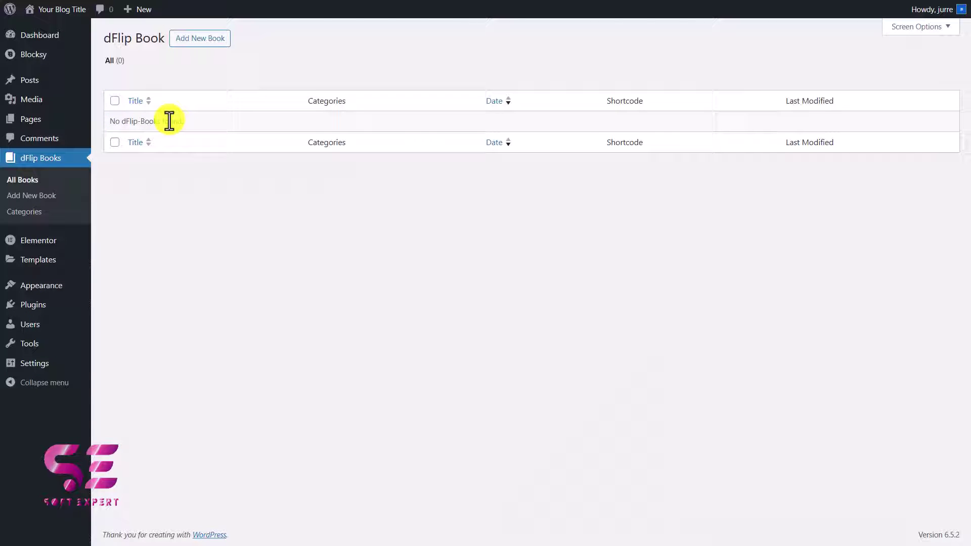
pyautogui.click(194, 41)
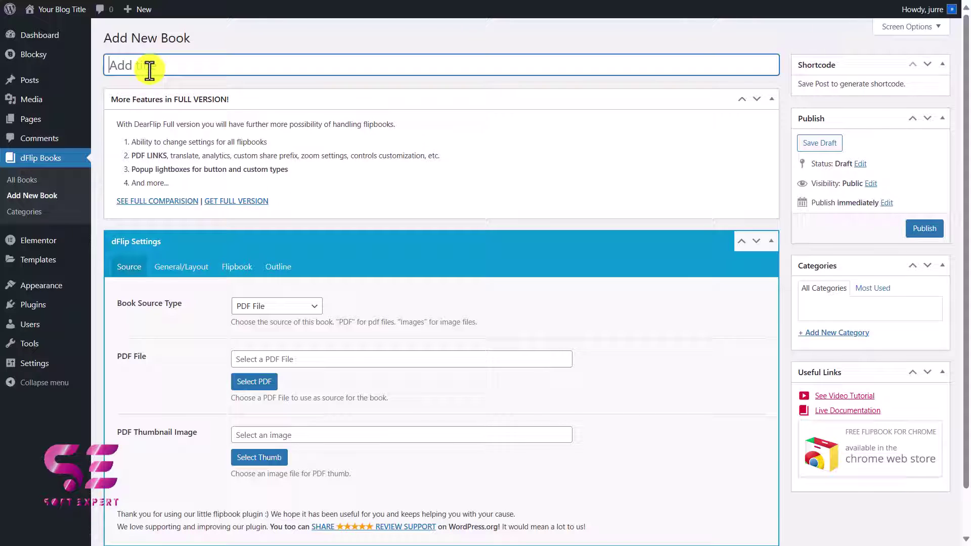
pyautogui.write('Book1')
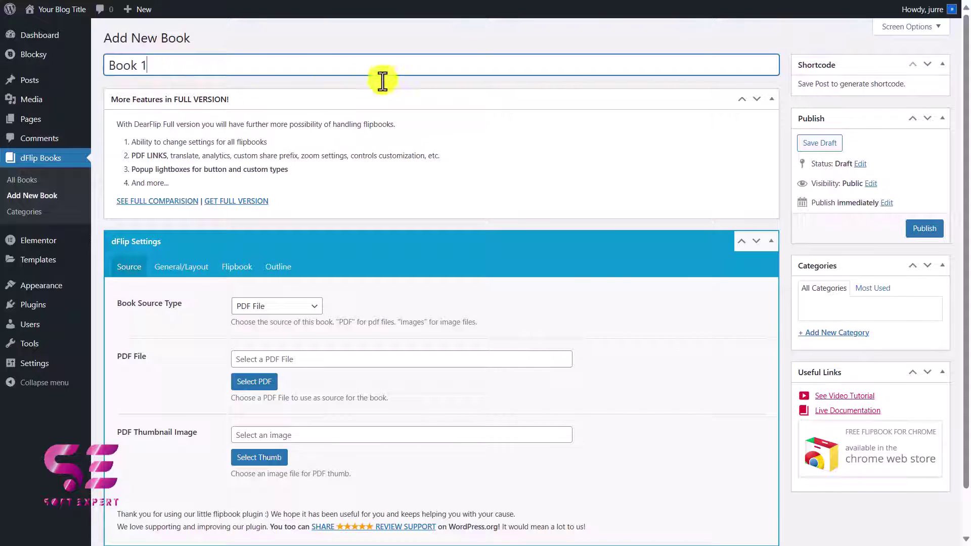
pyautogui.click(771, 98)
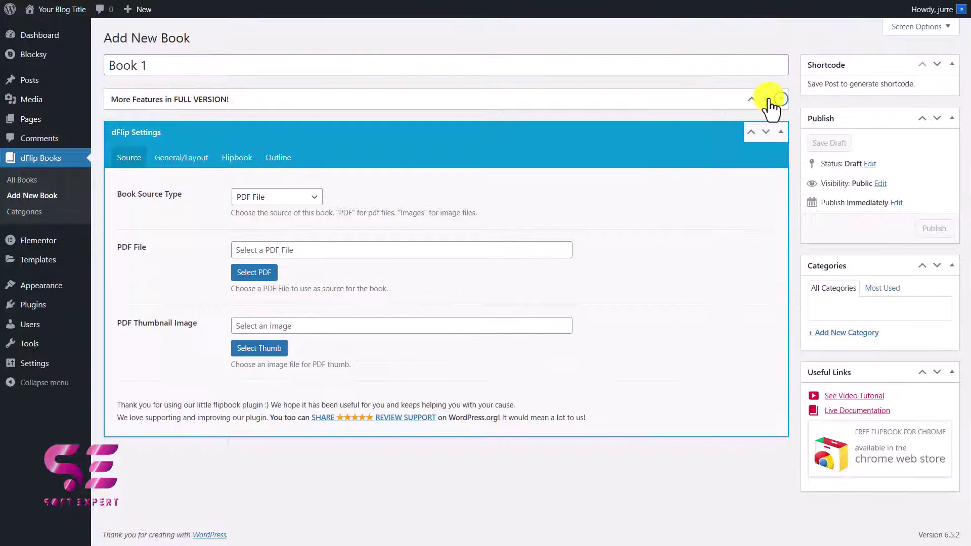
pyautogui.click(255, 202)
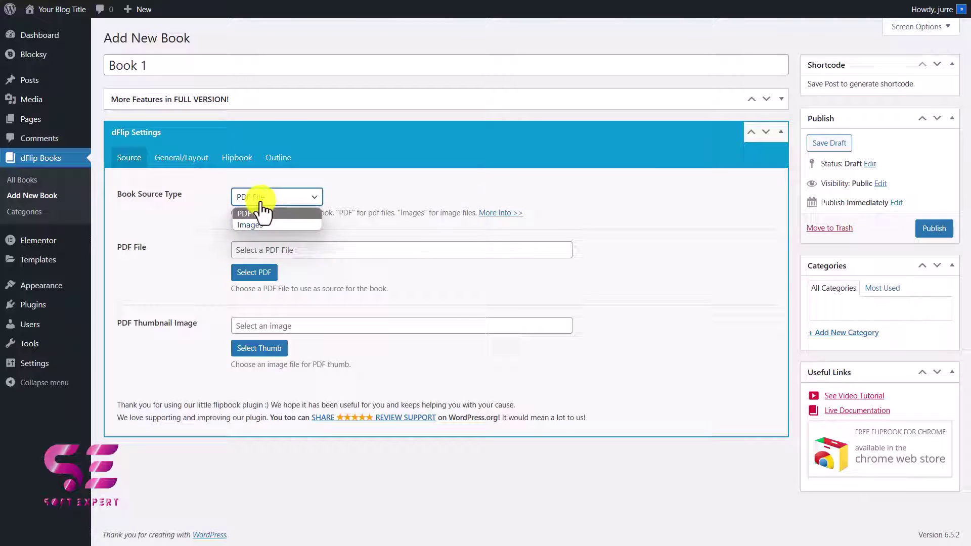
pyautogui.click(243, 214)
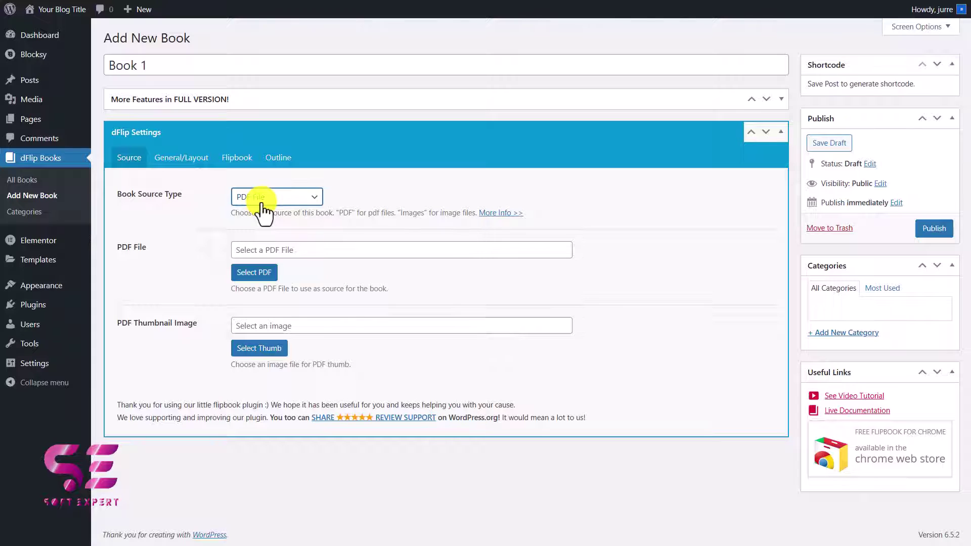
# - Upload the afgerond brochure PDF as Book 1's source and publish the book
pyautogui.click(259, 274)
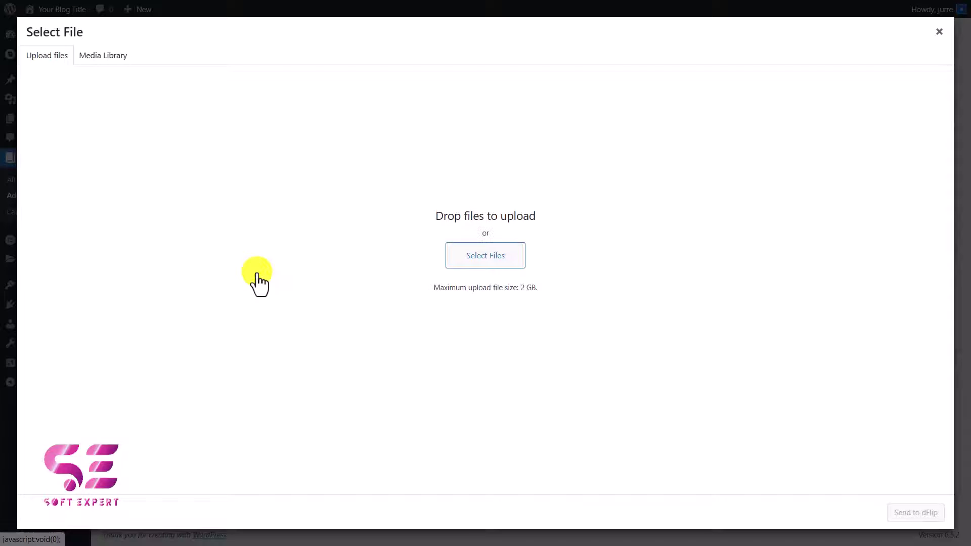
pyautogui.click(467, 241)
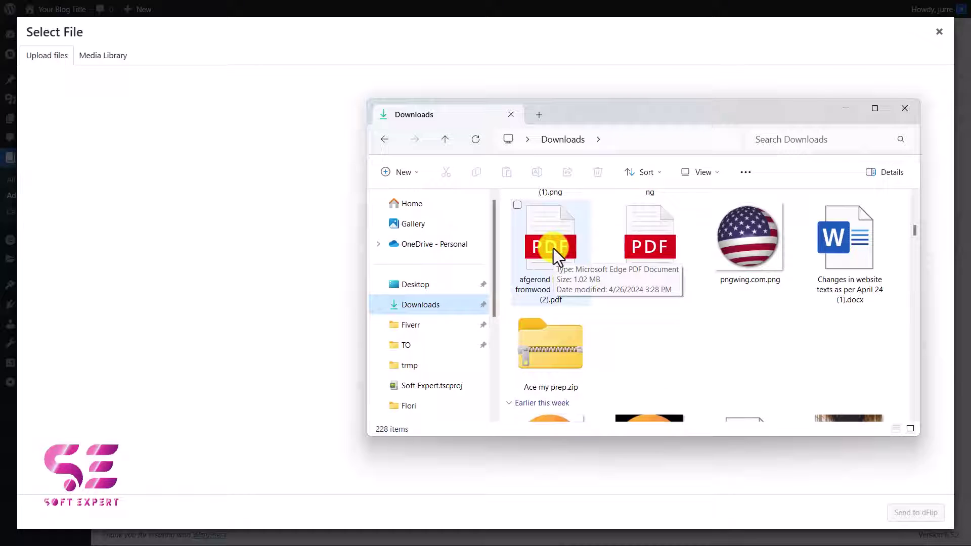
pyautogui.moveTo(553, 248); pyautogui.dragTo(281, 243)
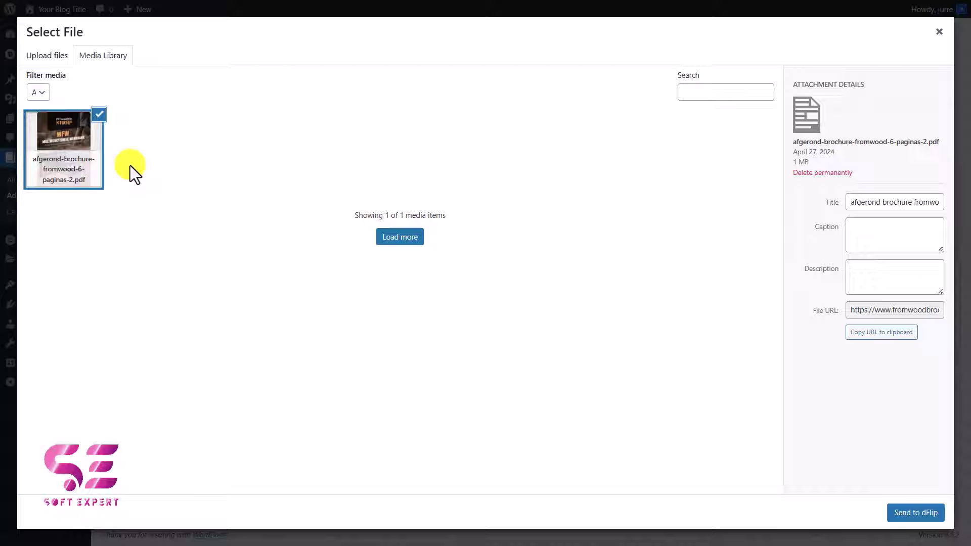
pyautogui.click(915, 514)
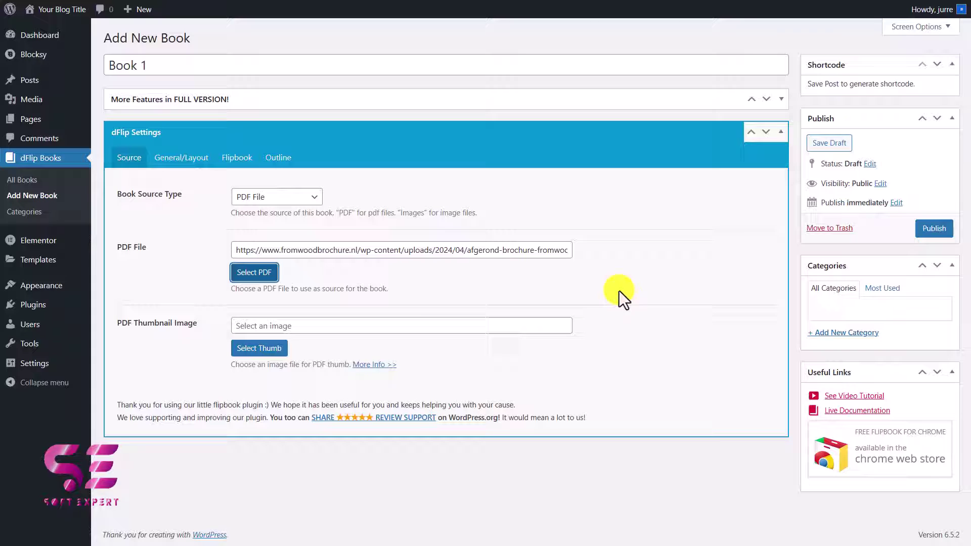
pyautogui.click(931, 229)
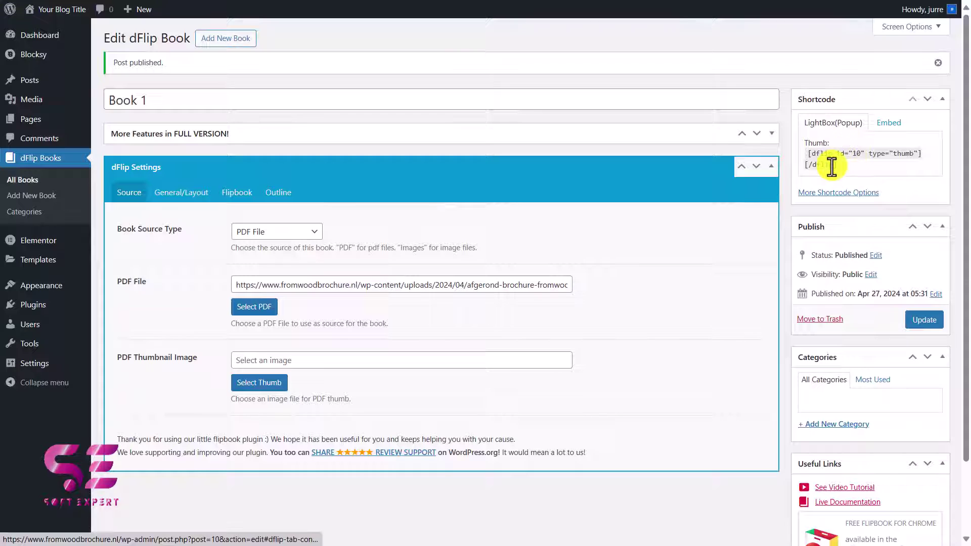
# - Compare the Embed shortcode, then select Book 1's LightBox popup thumbnail shortcode to copy it
pyautogui.click(885, 131)
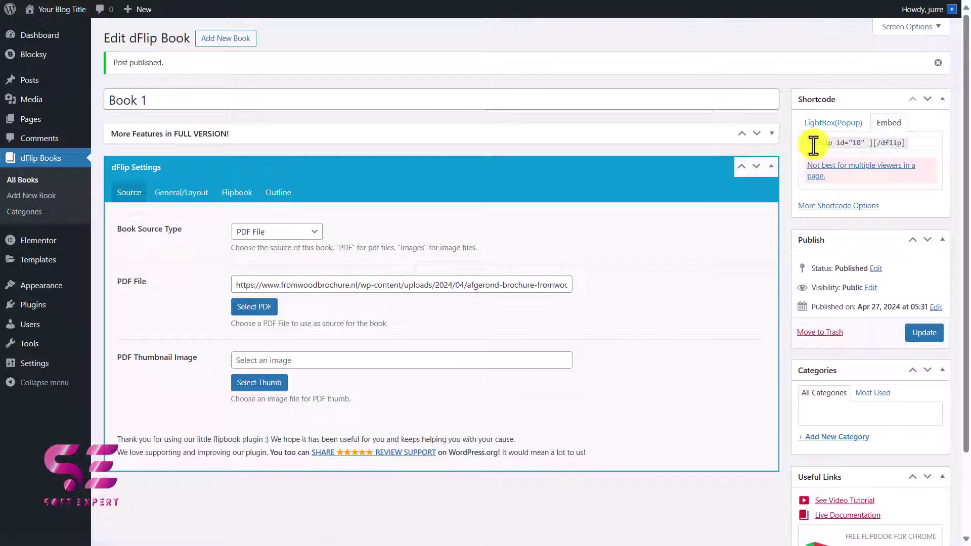
pyautogui.click(842, 125)
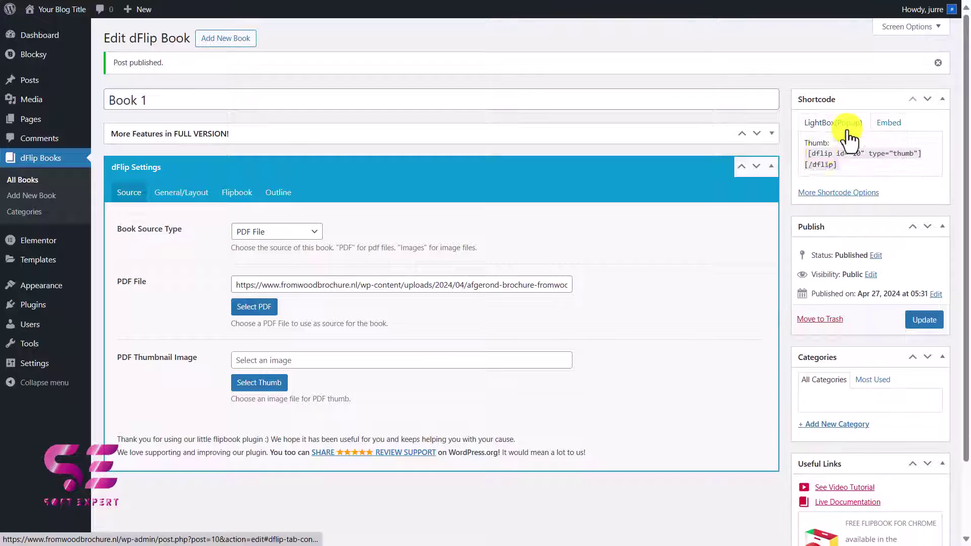
pyautogui.click(812, 158)
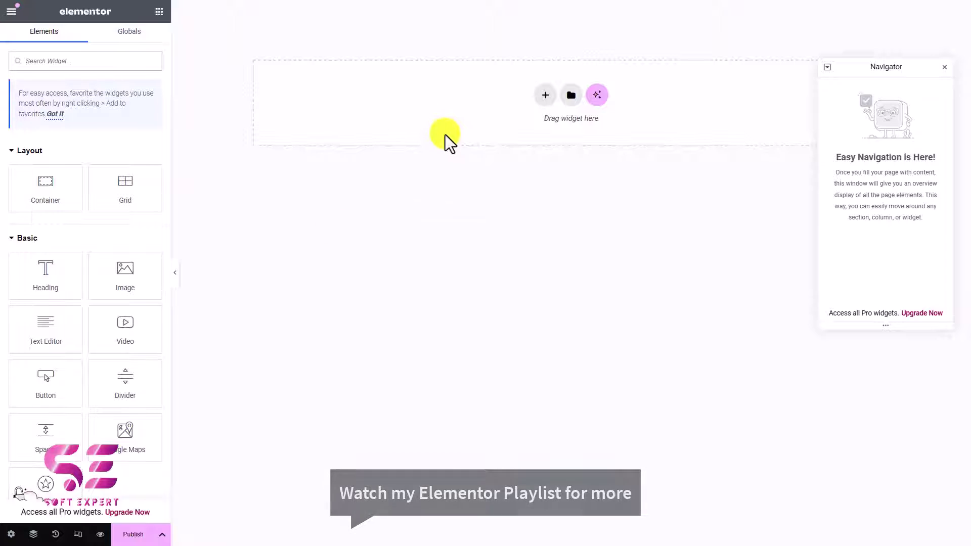
# - Add a Shortcode widget to the page and paste Book 1's popup thumbnail shortcode into it
pyautogui.click(116, 66)
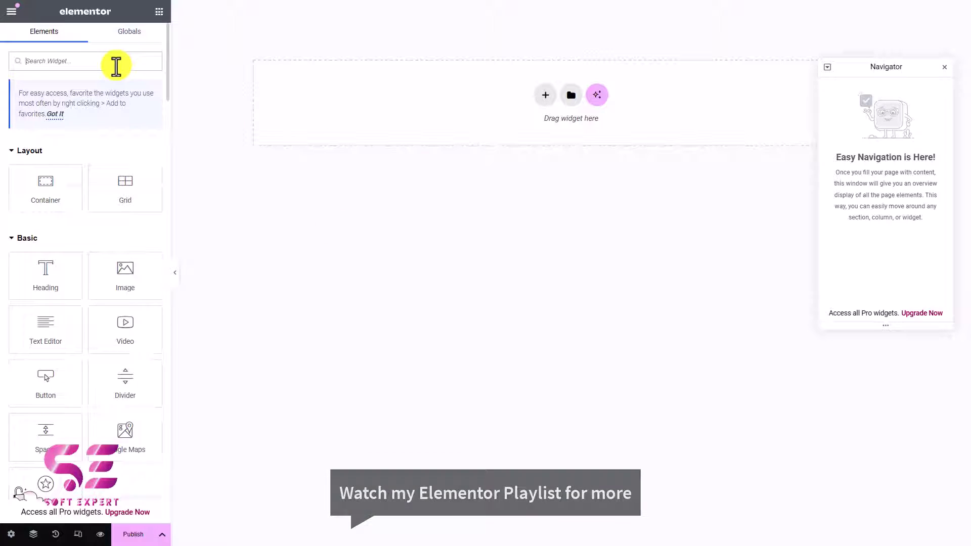
pyautogui.write('short')
pyautogui.moveTo(61, 148); pyautogui.dragTo(292, 114)
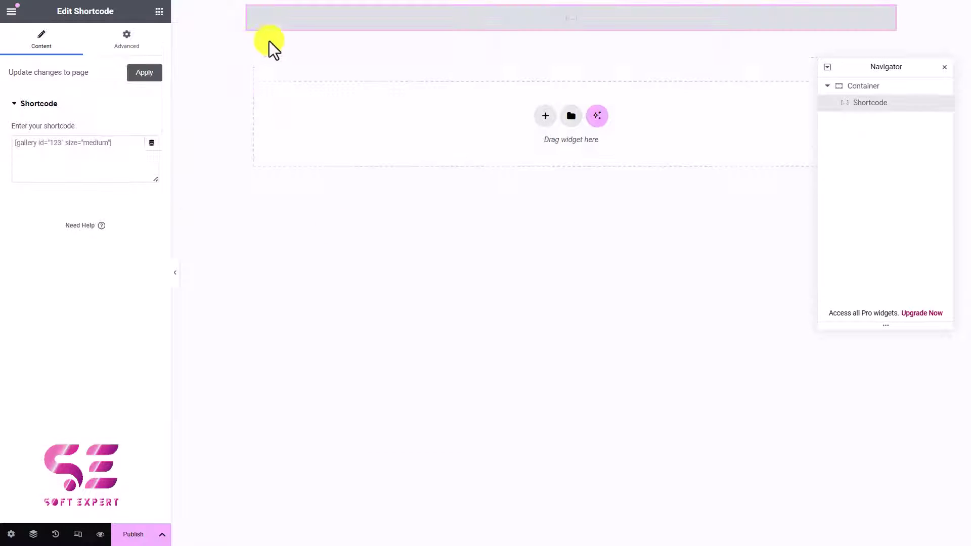
pyautogui.click(64, 150)
pyautogui.write('[dflip id="10" type="thumb"][/dflip]')
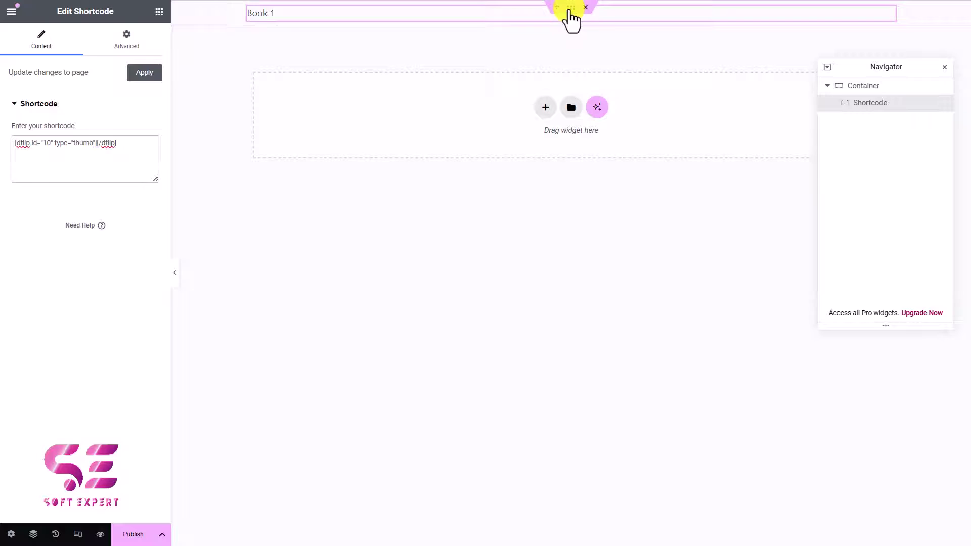
# - Give the container 6 em top and bottom padding and 100 px top margin, then publish the page
pyautogui.click(571, 9)
pyautogui.click(138, 38)
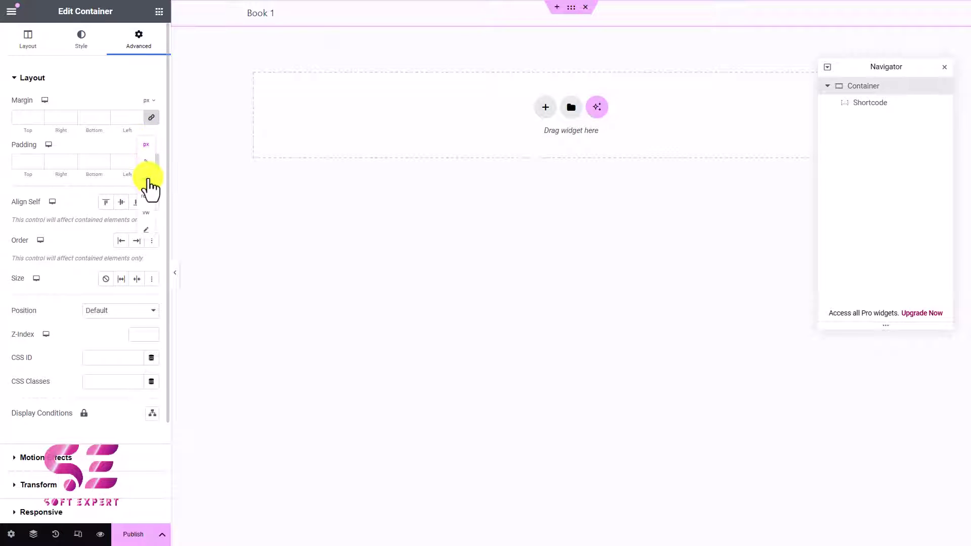
pyautogui.click(93, 161)
pyautogui.write('6')
pyautogui.click(23, 162)
pyautogui.write('6')
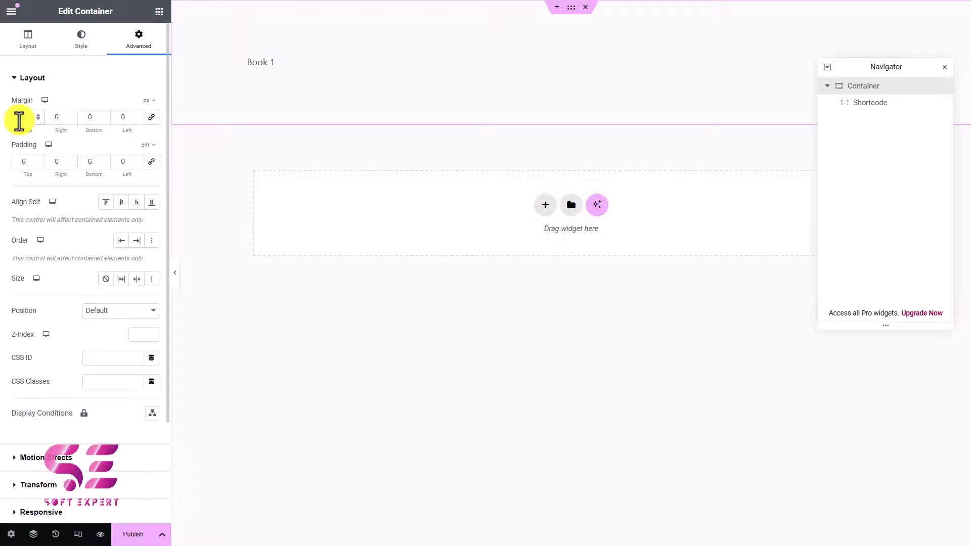
pyautogui.click(19, 120)
pyautogui.write('100')
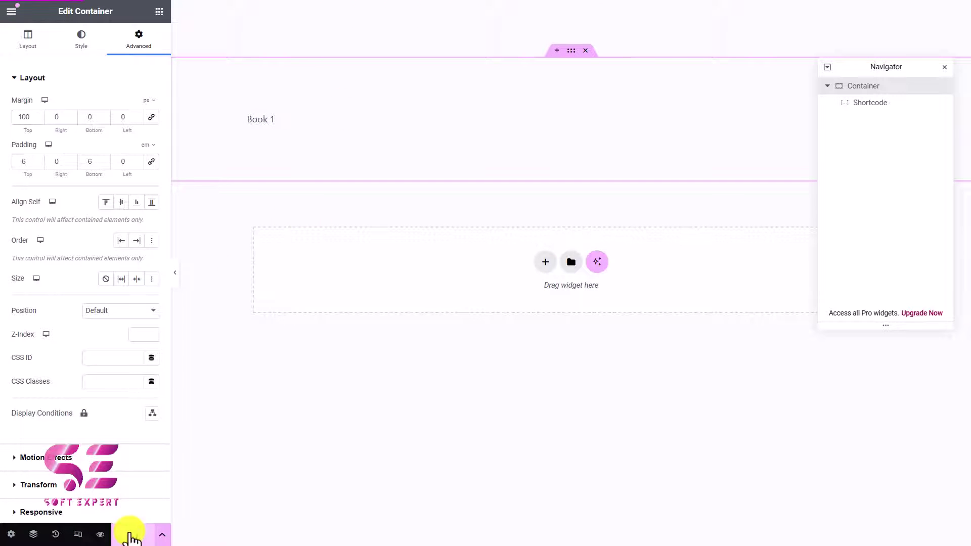
pyautogui.click(131, 534)
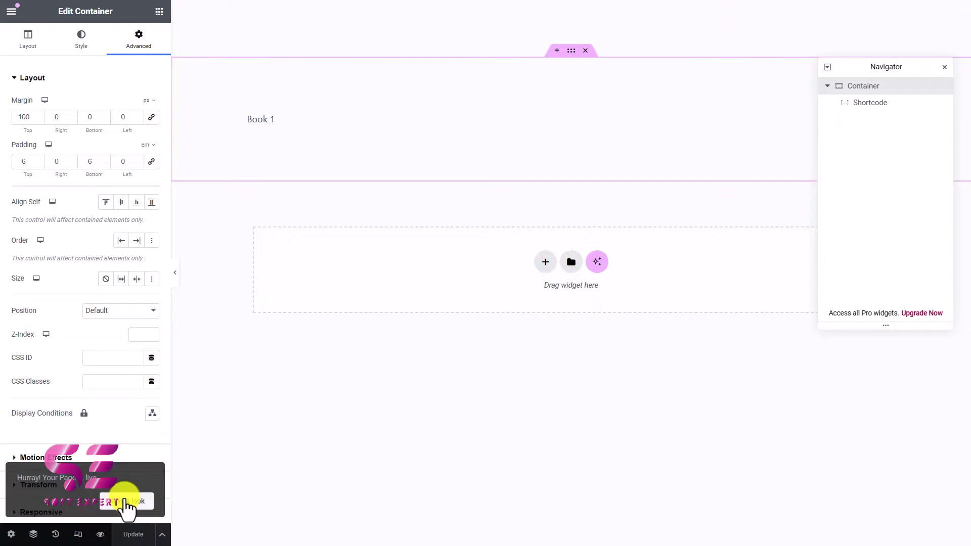
# - On the live page, open the Book 1 popup flipbook, flip to page 6/6 and close it
pyautogui.click(128, 499)
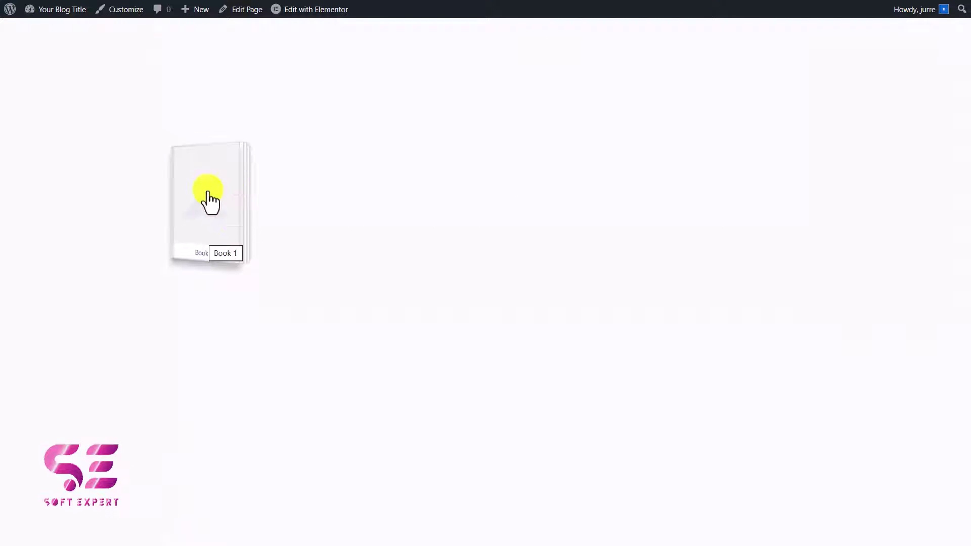
pyautogui.click(225, 198)
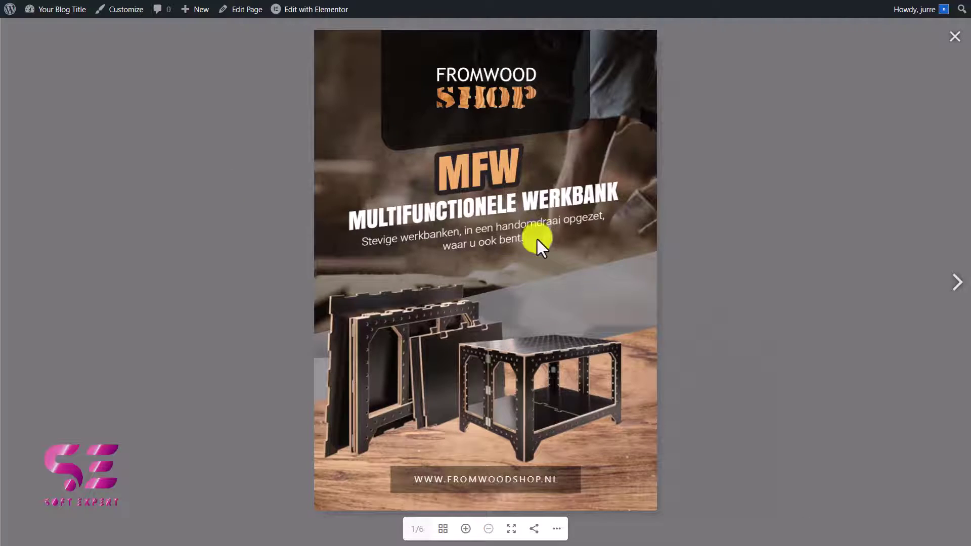
pyautogui.click(959, 282)
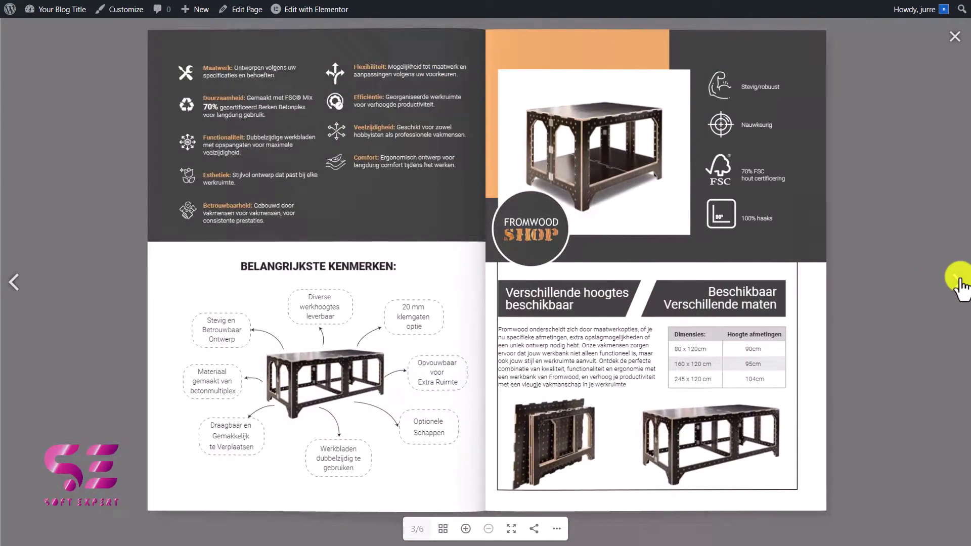
pyautogui.click(959, 283)
pyautogui.click(959, 282)
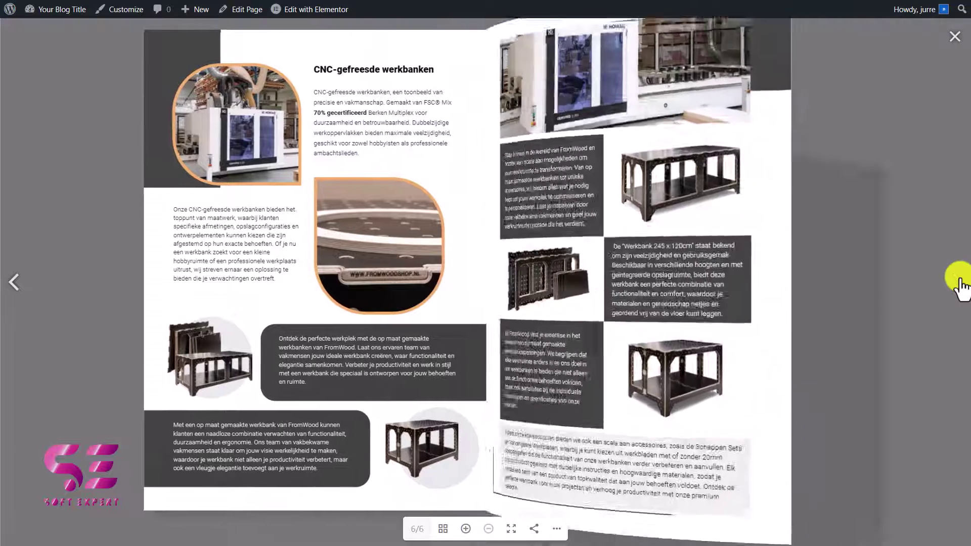
pyautogui.click(952, 50)
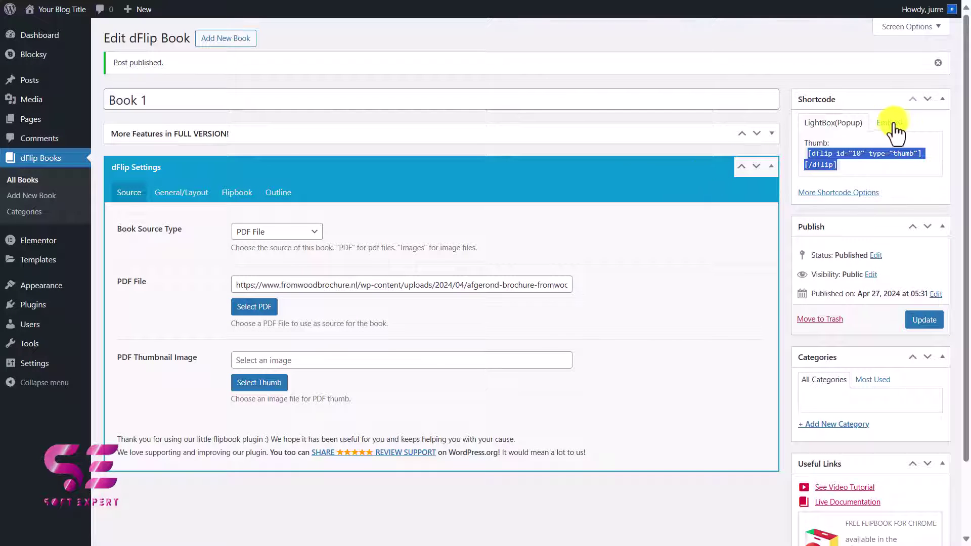
# - Copy Book 1's Embed shortcode and duplicate the thumbnail container in Elementor
pyautogui.click(890, 125)
pyautogui.moveTo(808, 143); pyautogui.dragTo(903, 146)
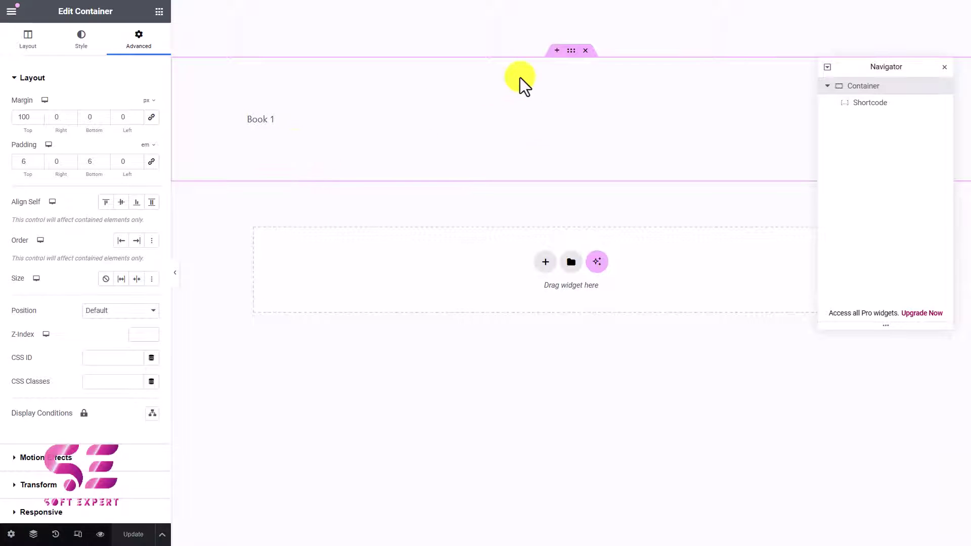
pyautogui.rightClick(568, 61)
pyautogui.click(594, 98)
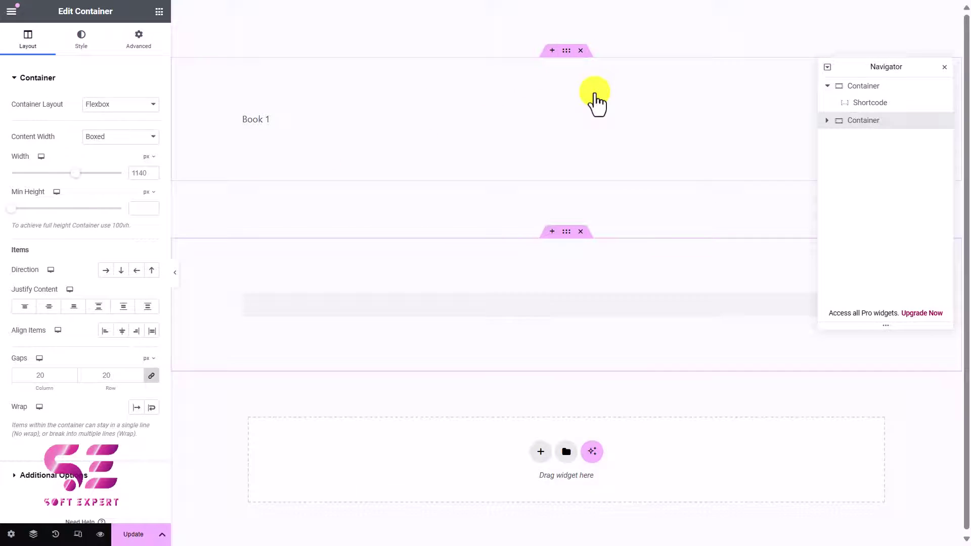
# - Replace the duplicate's shortcode with the embed shortcode and update the page
pyautogui.click(287, 301)
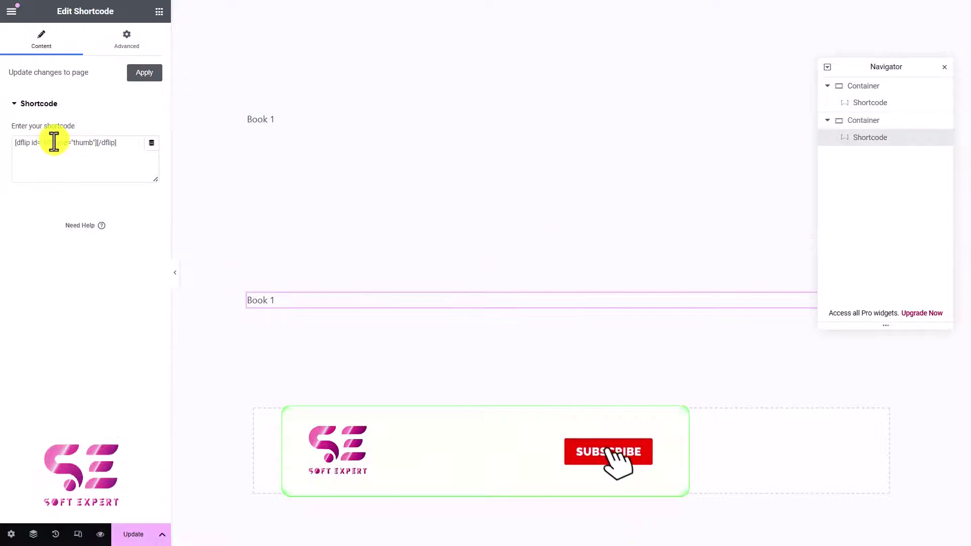
pyautogui.tripleClick(54, 143)
pyautogui.write('[dflip id="10"][/dflip]')
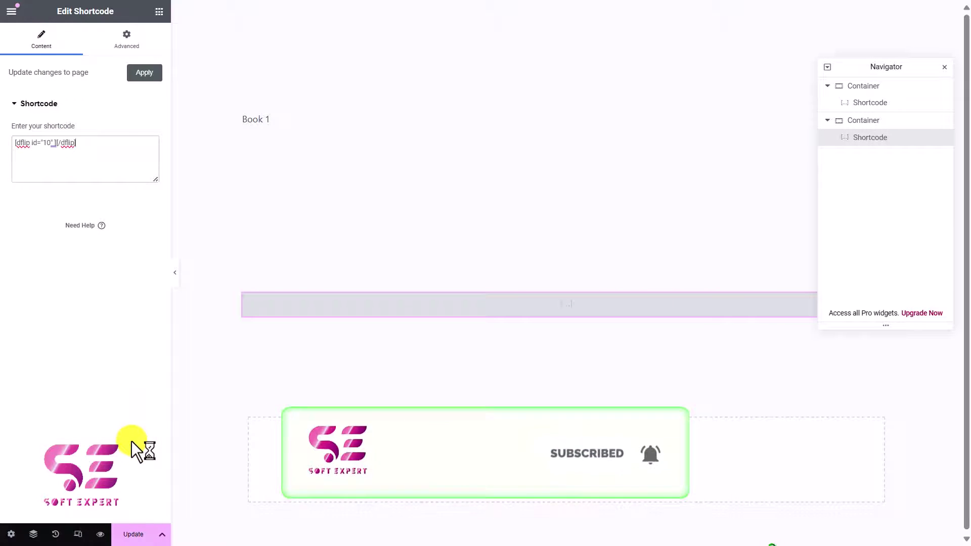
pyautogui.click(135, 534)
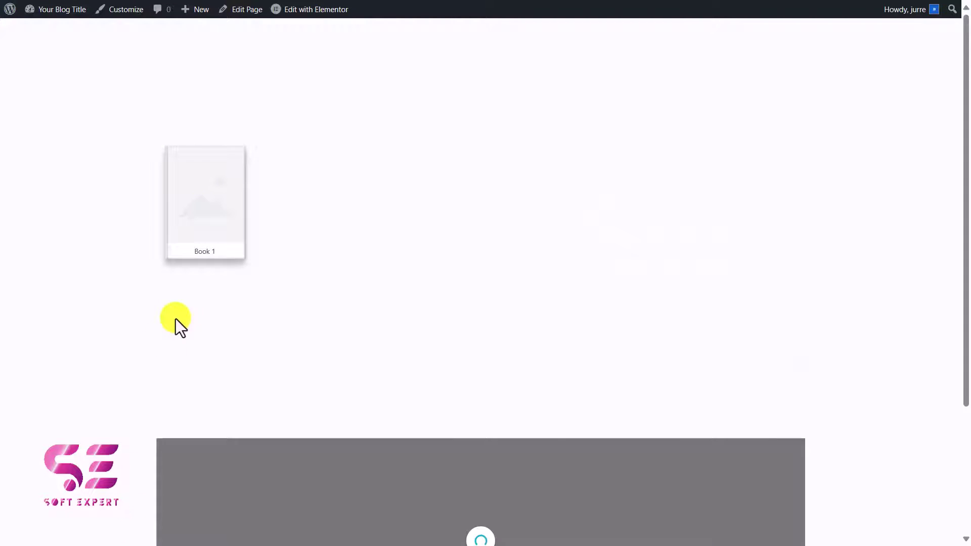
pyautogui.scroll(-3, 342, 254)
pyautogui.scroll(-2, 341, 254)
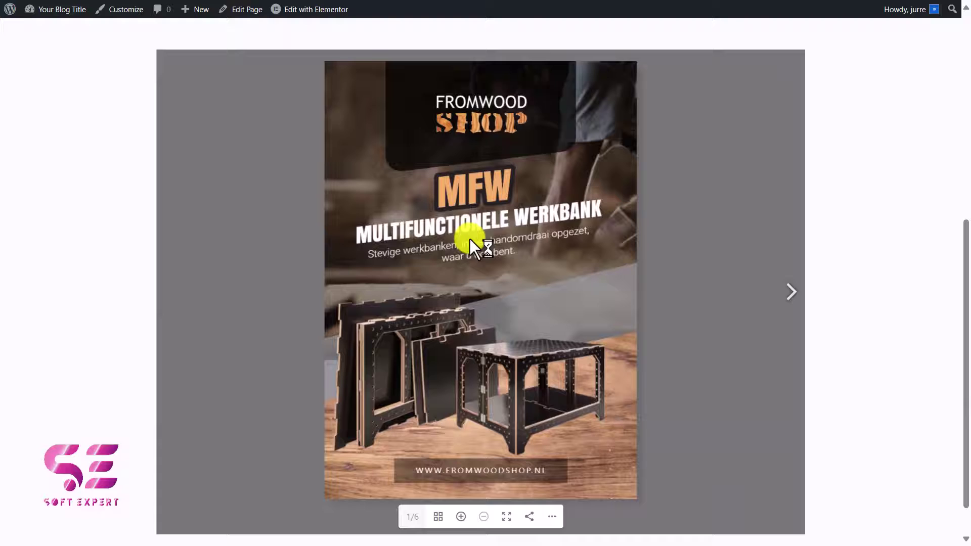
# - Turn the embedded flipbook forward to spread 5 of 6, then switch to the YouTube channel window
pyautogui.click(792, 293)
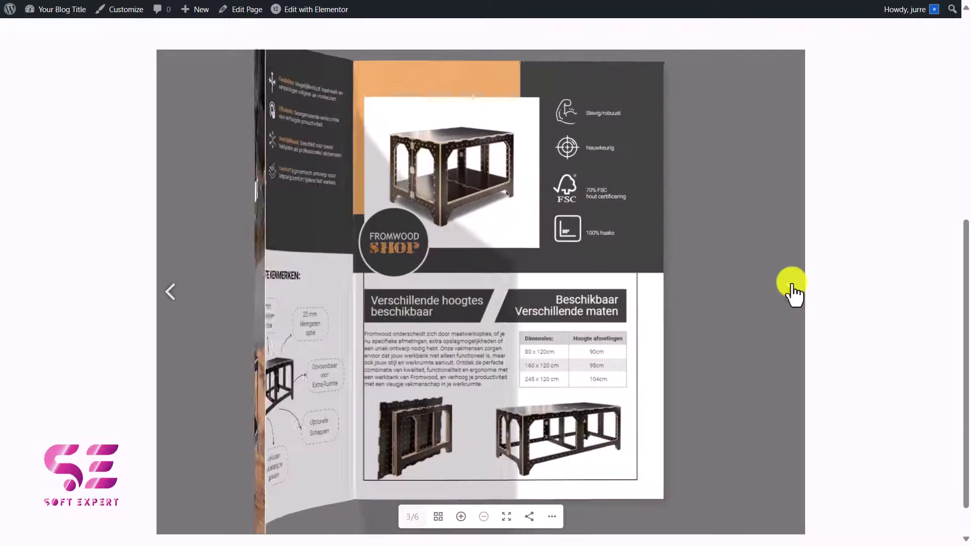
pyautogui.click(792, 291)
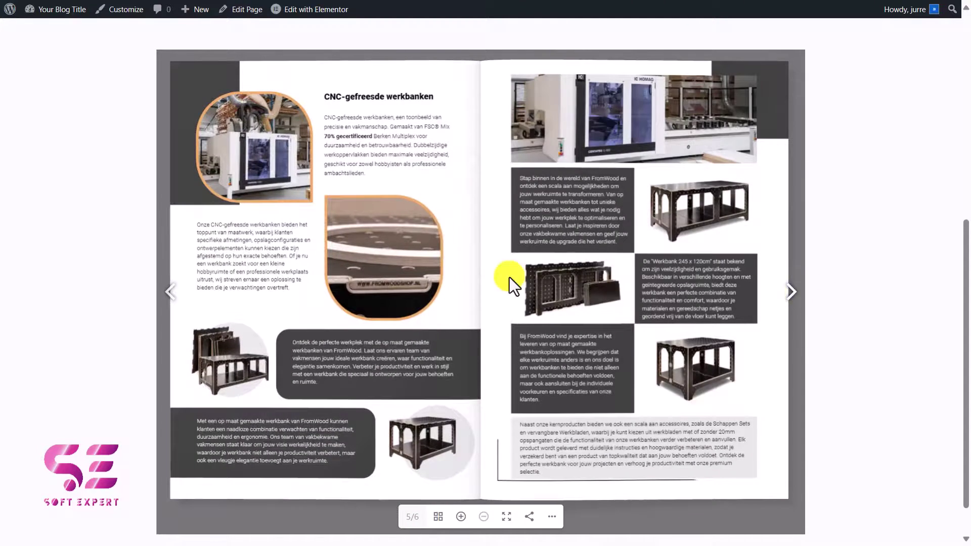
pyautogui.scroll(1, 547, 222)
pyautogui.scroll(-2, 548, 222)
pyautogui.scroll(1, 548, 222)
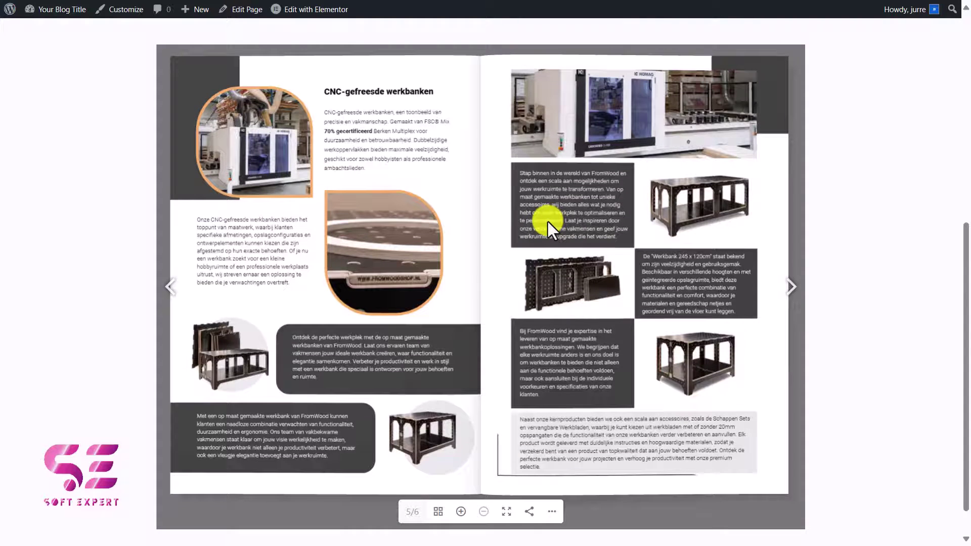
pyautogui.hotkey('alt', 'Tab')
pyautogui.hotkey('alt', 'Tab')
pyautogui.hotkey('alt', 'Tab')
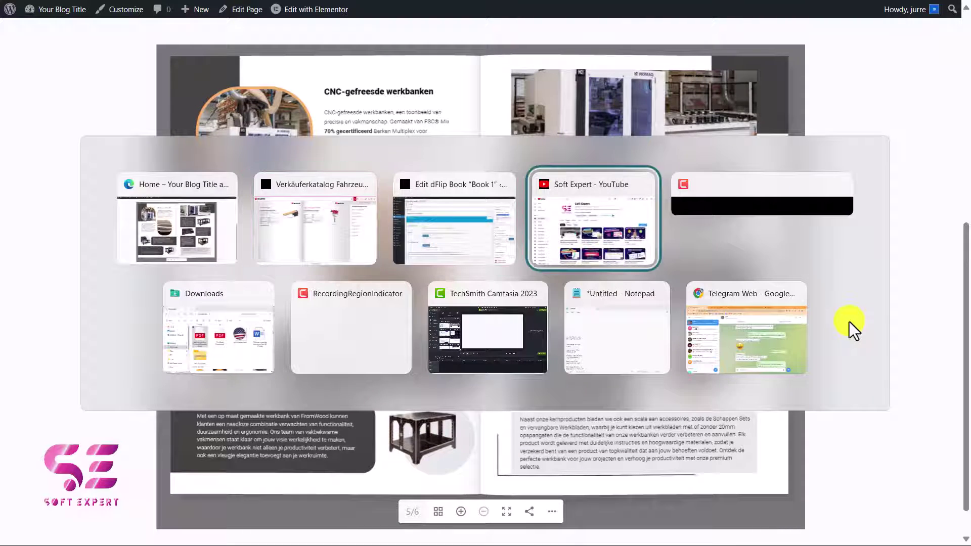
pyautogui.scroll(-4, 925, 350)
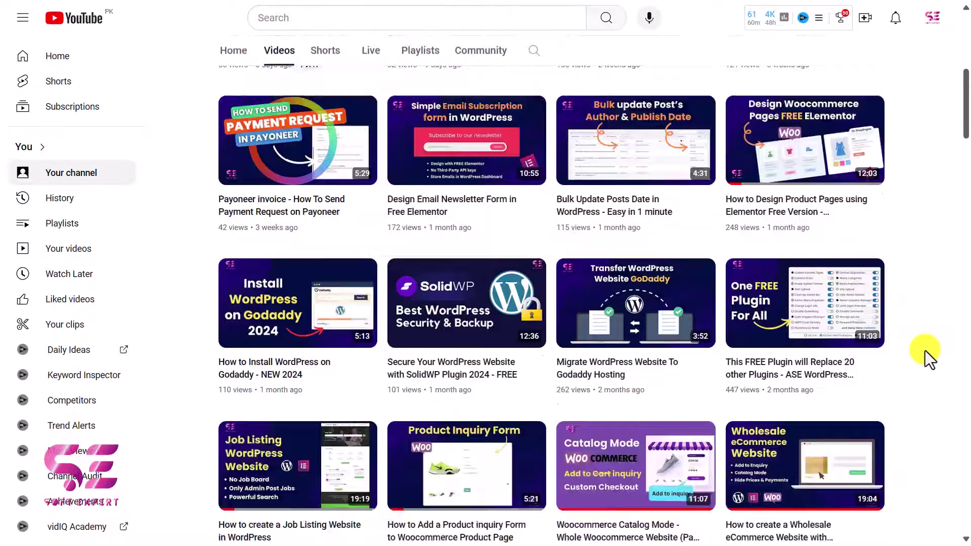
pyautogui.scroll(-1, 925, 351)
pyautogui.scroll(-3, 925, 351)
pyautogui.scroll(-1, 924, 351)
pyautogui.scroll(-2, 925, 350)
pyautogui.scroll(-3, 925, 350)
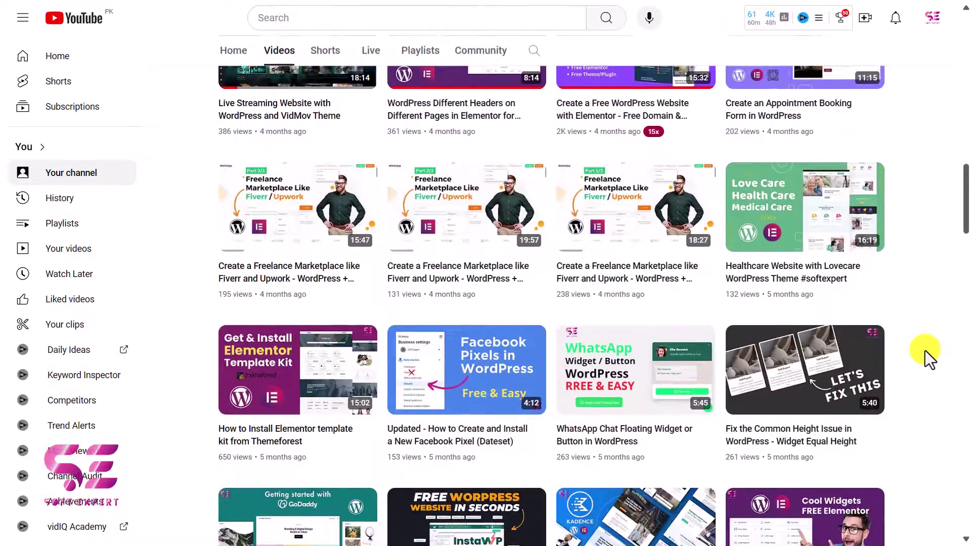
pyautogui.scroll(-4, 925, 350)
pyautogui.scroll(-4, 924, 350)
pyautogui.scroll(-3, 924, 350)
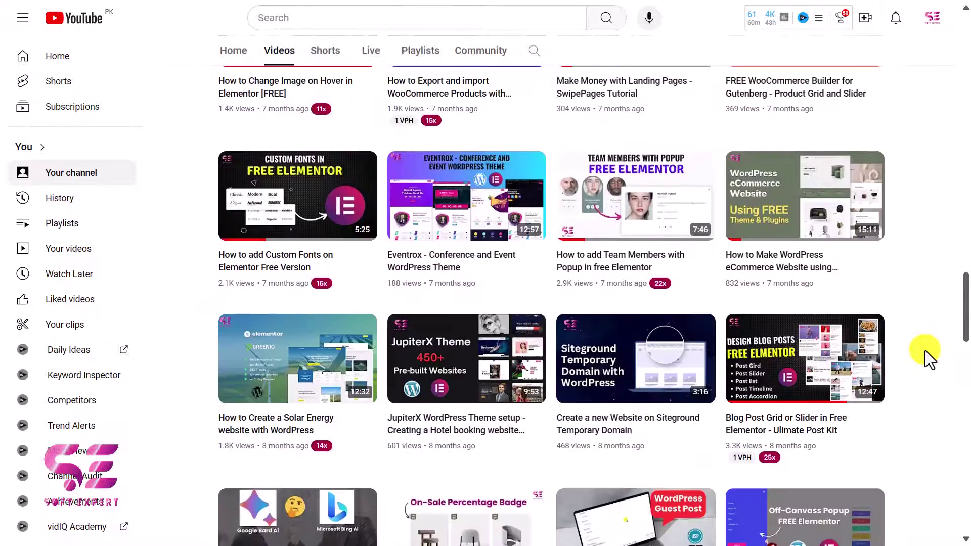